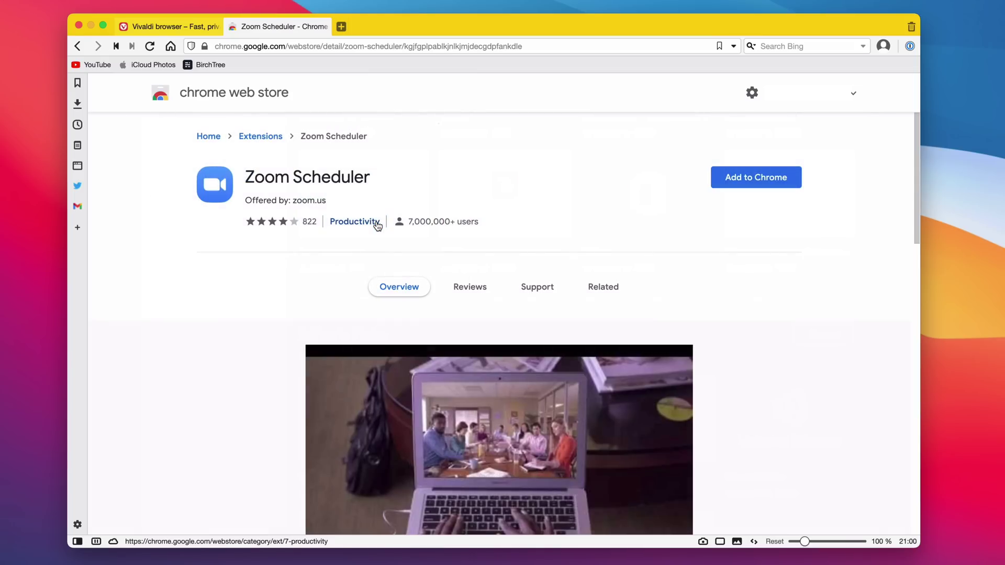
Add the Zoom Scheduler extension from the Chrome Web Store, then open the 1Password popup
click(743, 178)
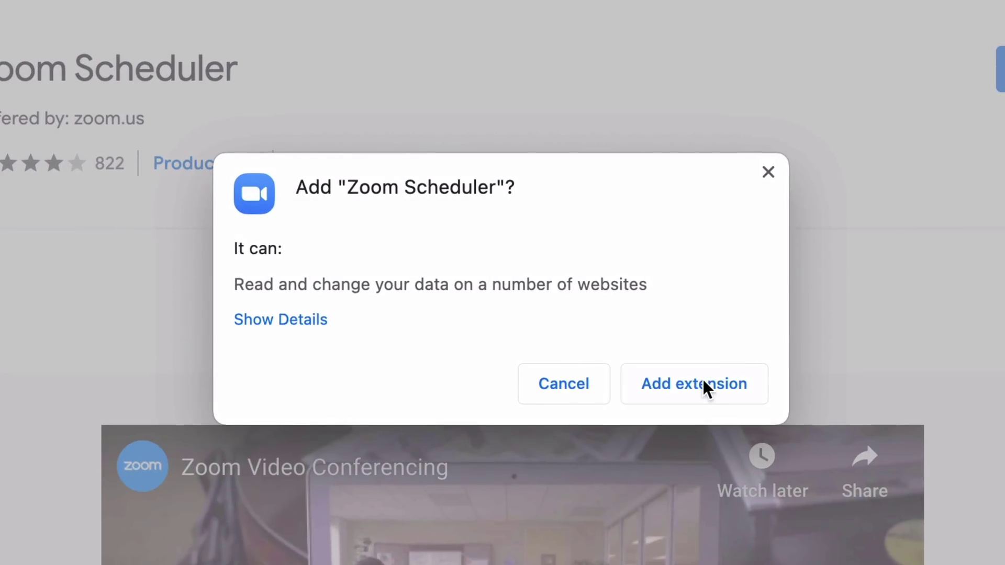
click(591, 329)
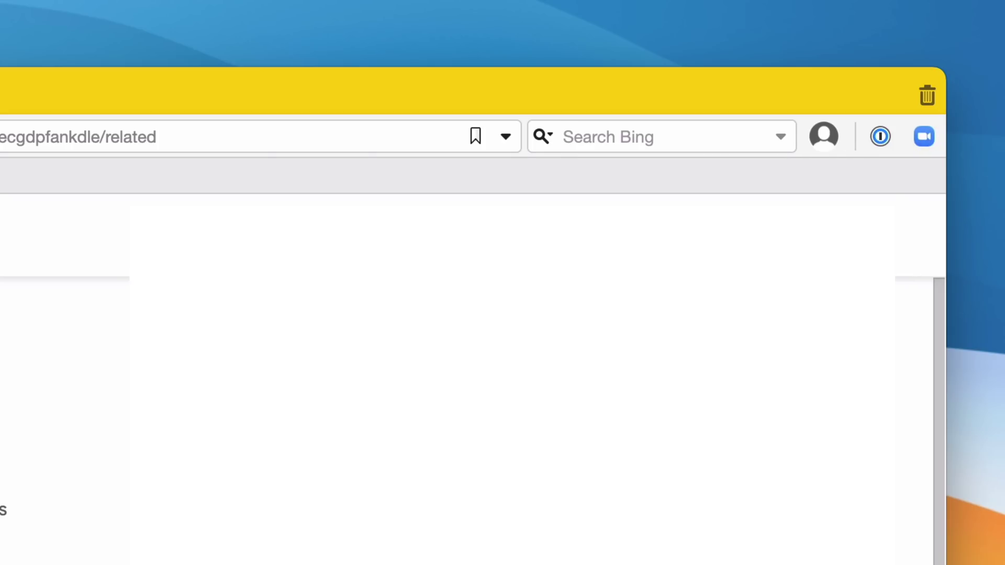
click(878, 135)
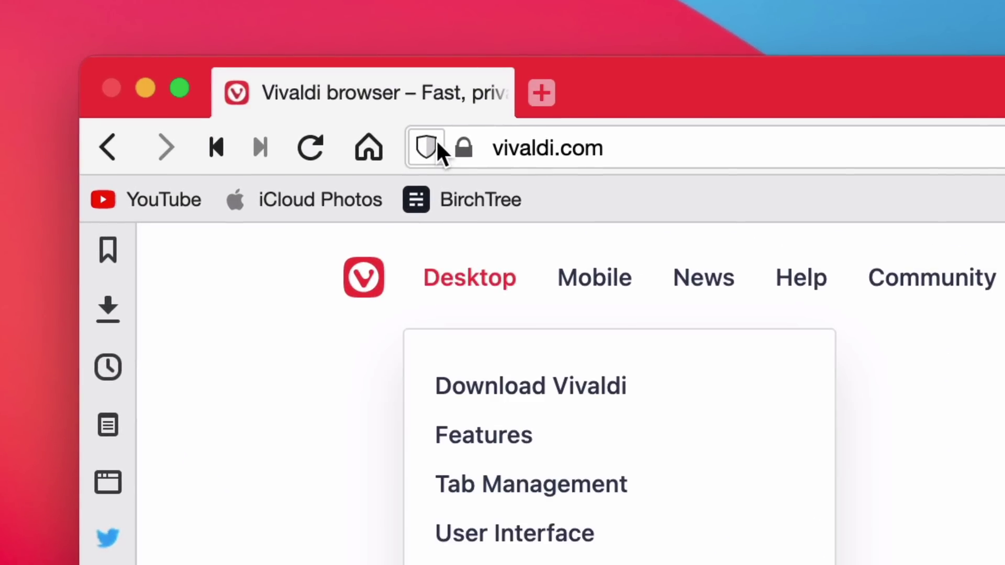
Try Block Trackers and Block Trackers and Ads on vivaldi.com, then turn blocking off
click(408, 141)
click(380, 320)
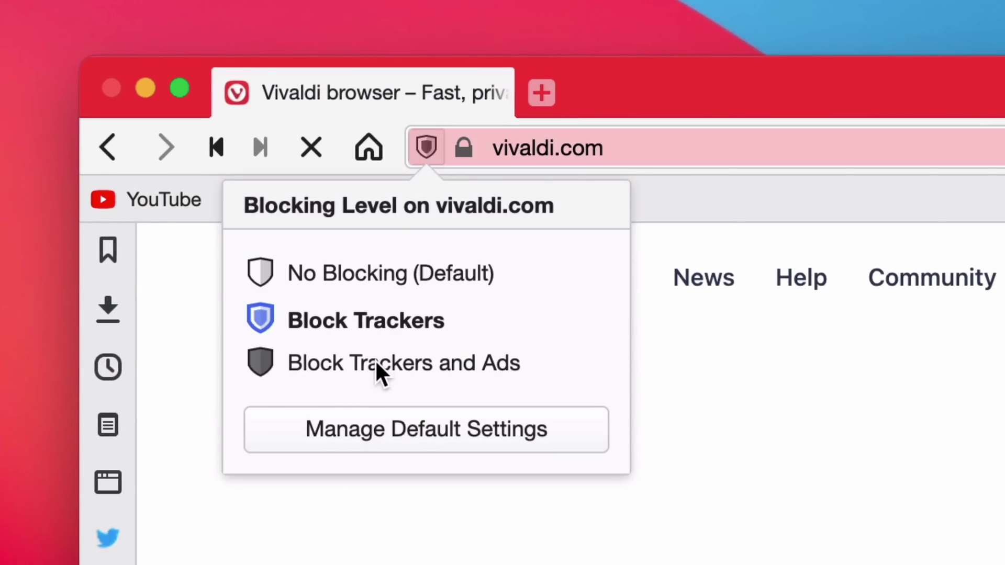
click(375, 361)
click(377, 266)
In the default blocking settings, make Block Trackers and Ads the default level
click(381, 422)
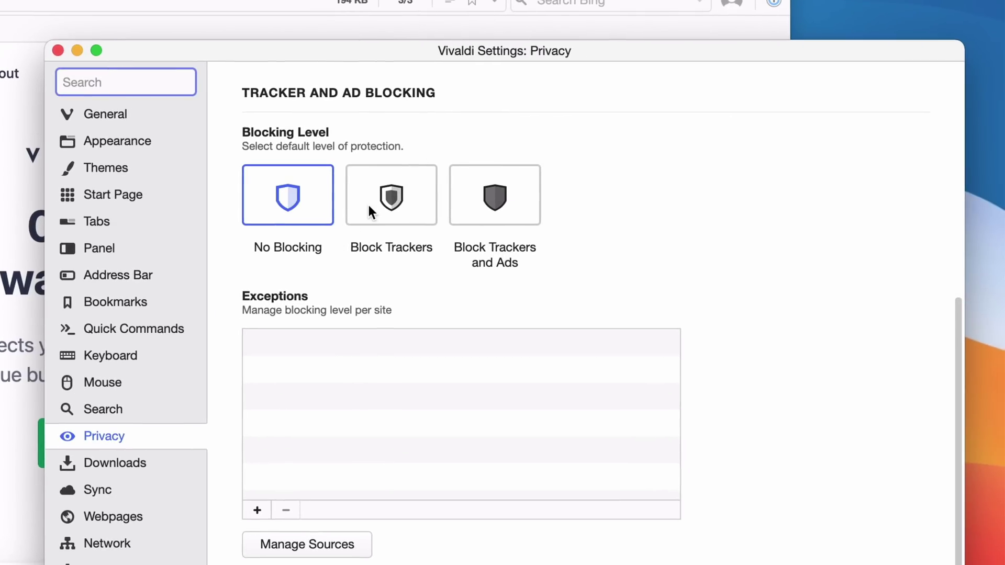
click(377, 202)
click(476, 211)
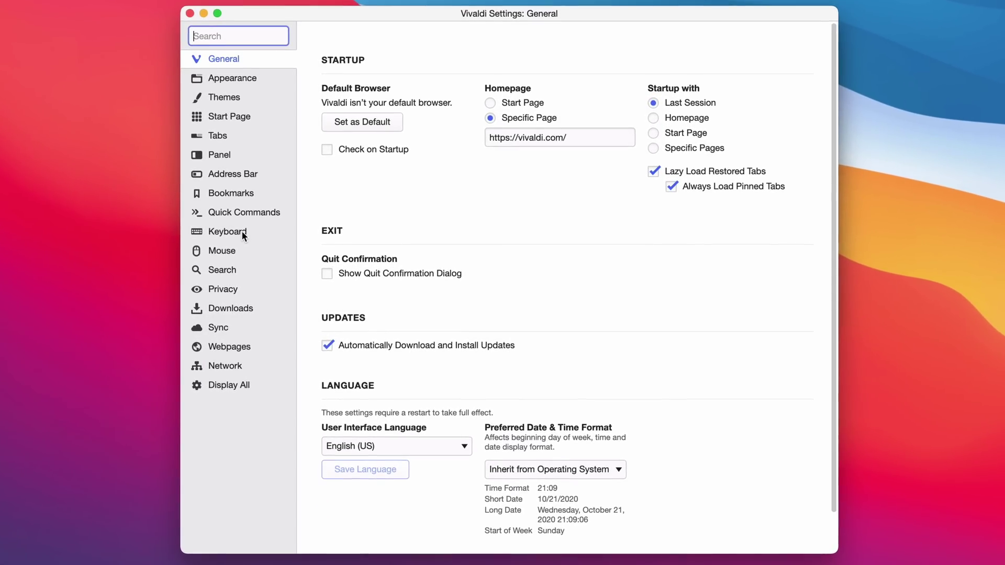
Browse the Keyboard shortcuts settings, expanding the View and Tab shortcut groups
click(309, 255)
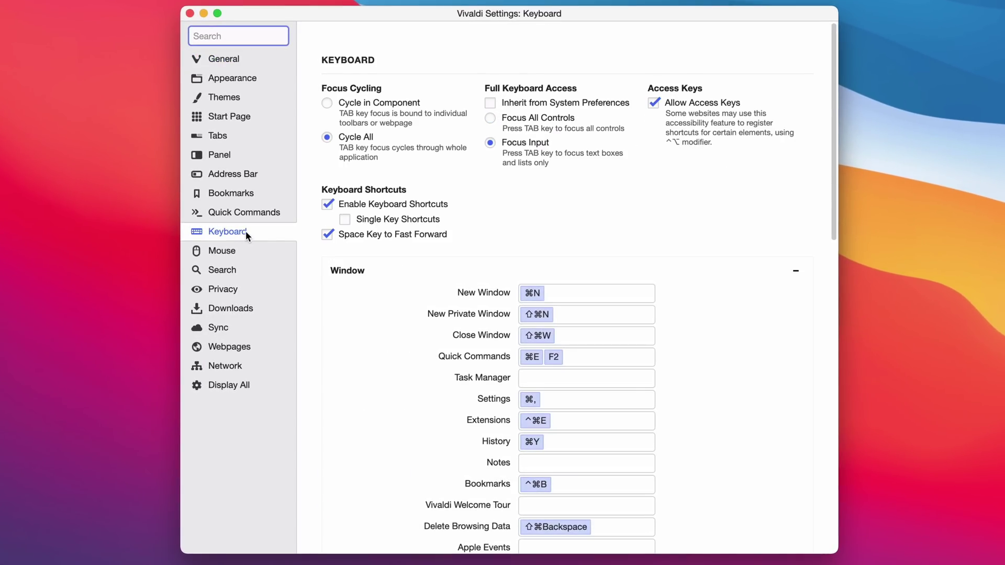
scroll(426, 321, down, 15)
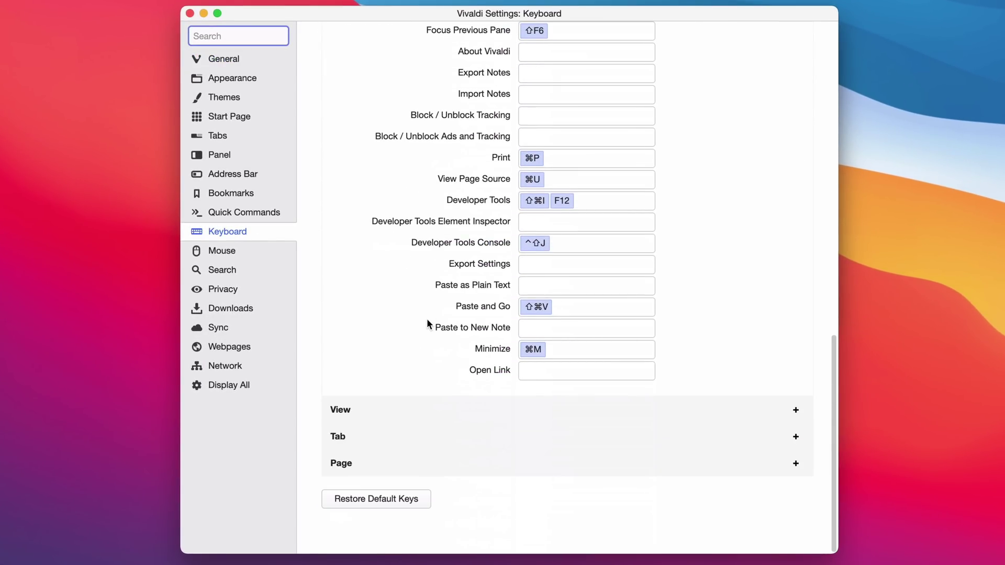
click(457, 410)
scroll(457, 410, down, 15)
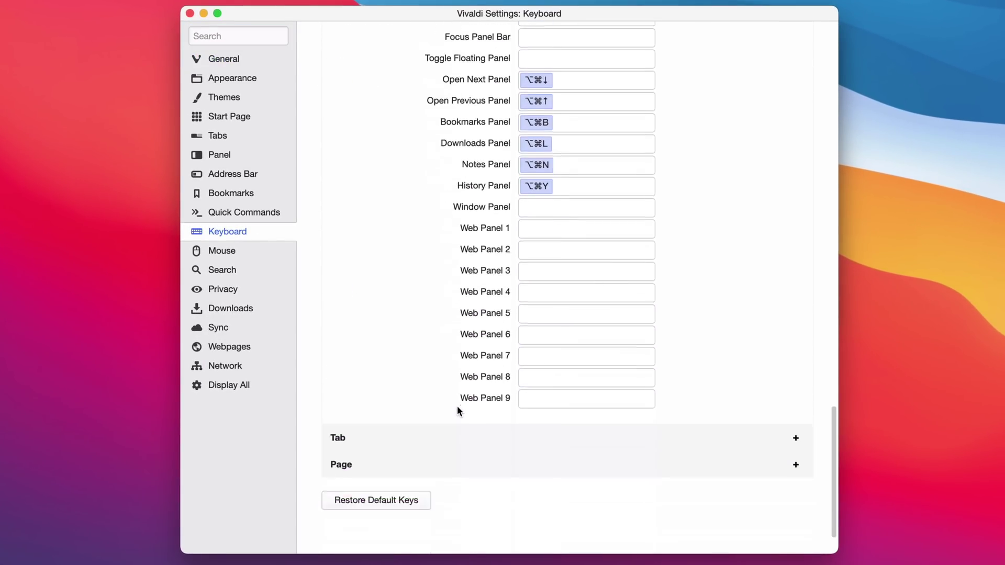
click(452, 444)
scroll(452, 444, down, 15)
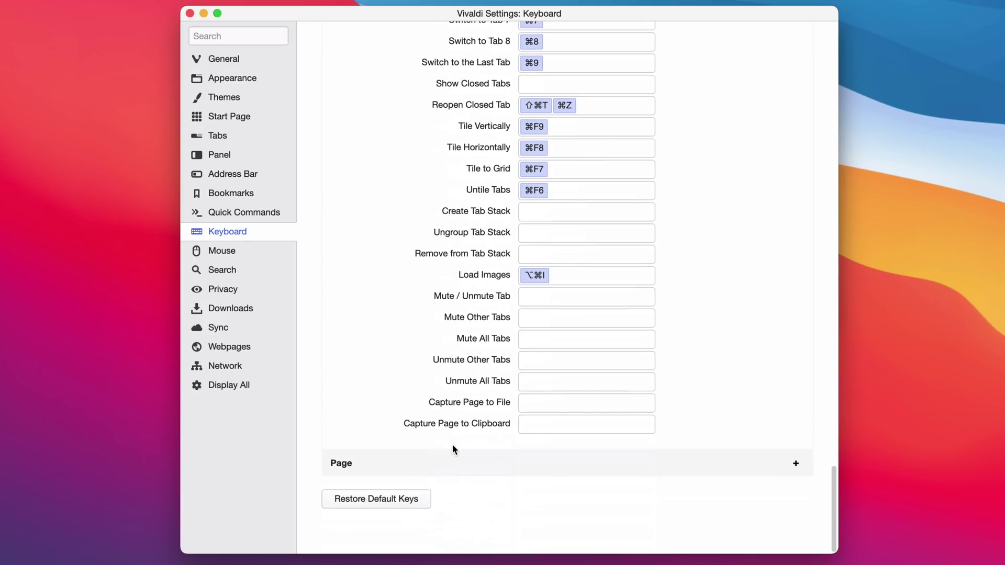
Show the Mouse settings and select the first gesture, New Tab, in Gesture Mapping
click(223, 242)
click(404, 241)
scroll(419, 249, down, 2)
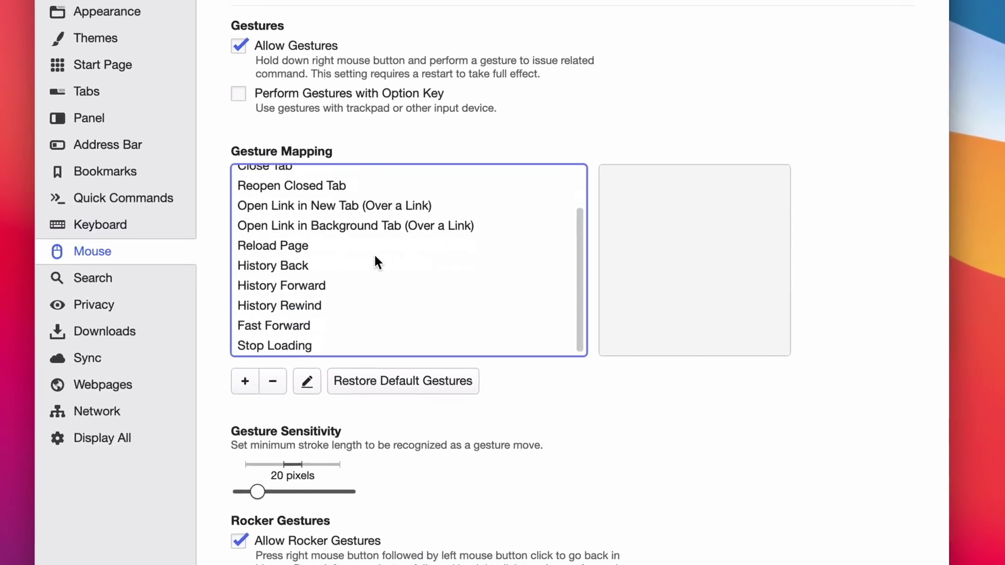
key(Down)
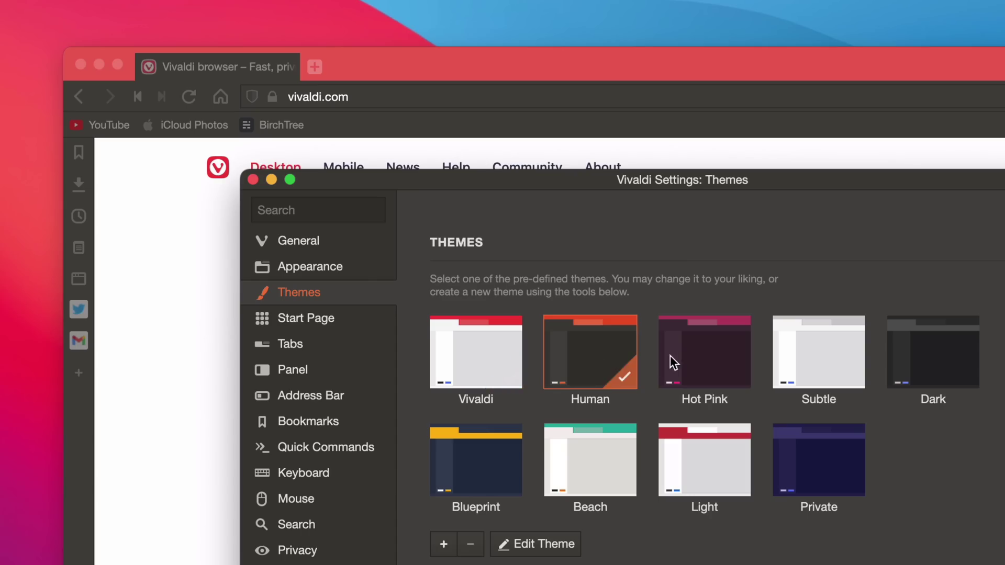
Preview the Hot Pink, Subtle, Dark, Blueprint, Beach, Light and Private themes
click(701, 356)
click(831, 354)
click(934, 361)
click(501, 473)
click(592, 465)
click(733, 463)
click(828, 453)
Create New Theme 1 with more corner rounding, and switch macOS appearance to Dark
click(560, 544)
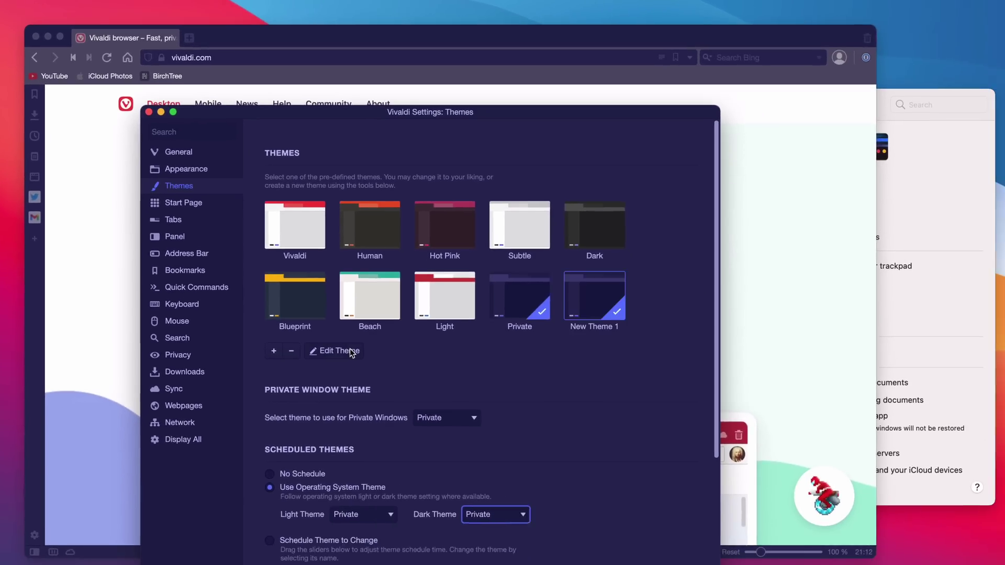
drag(436, 467, 410, 467)
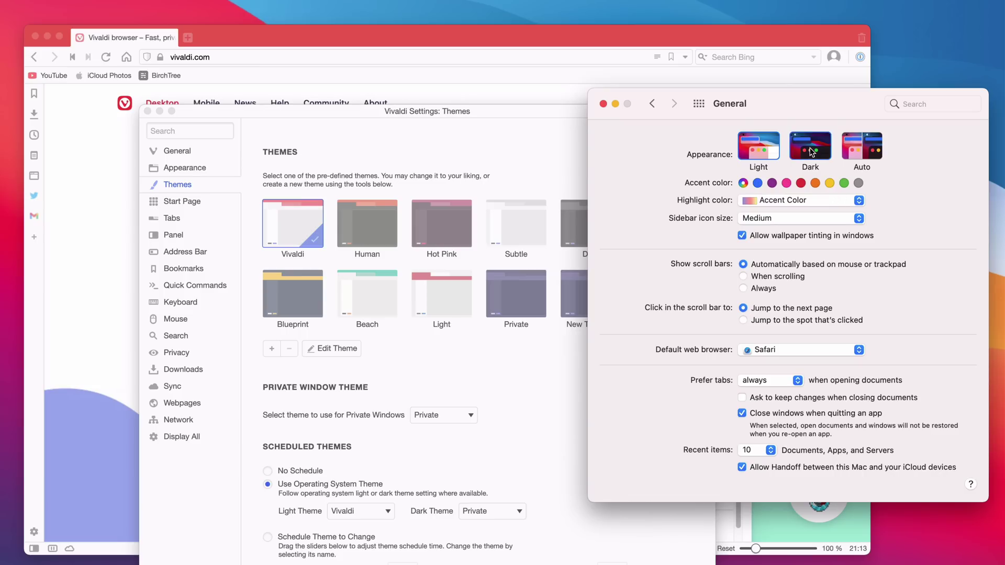
click(810, 147)
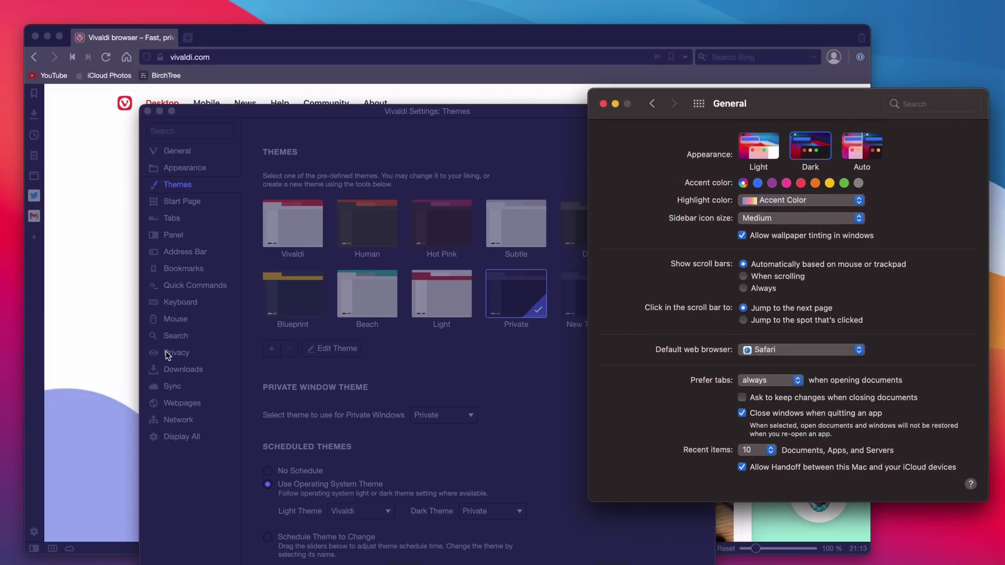
click(112, 348)
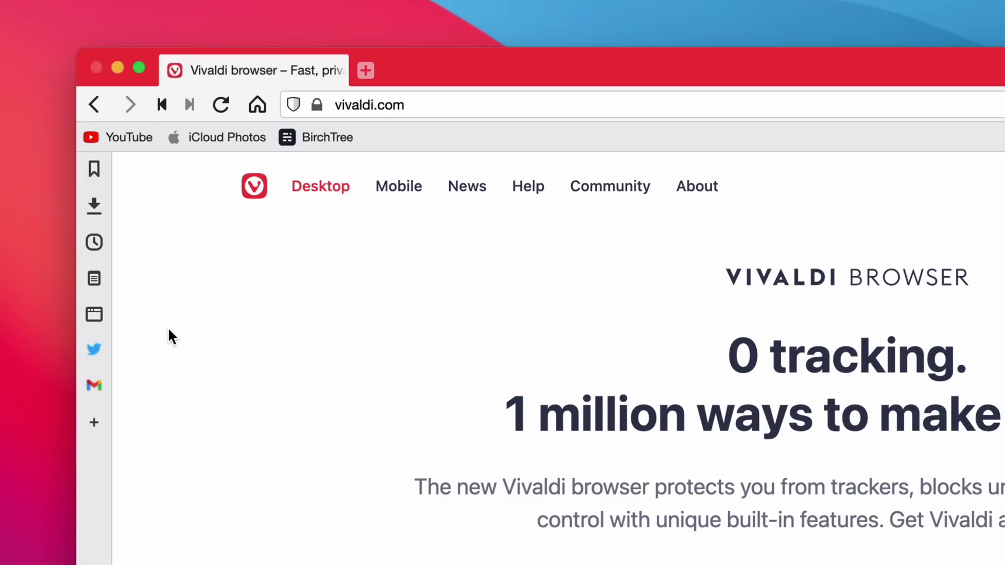
Look through the Downloads, History and Notes panels, adding a note reading 'Hey'
click(94, 205)
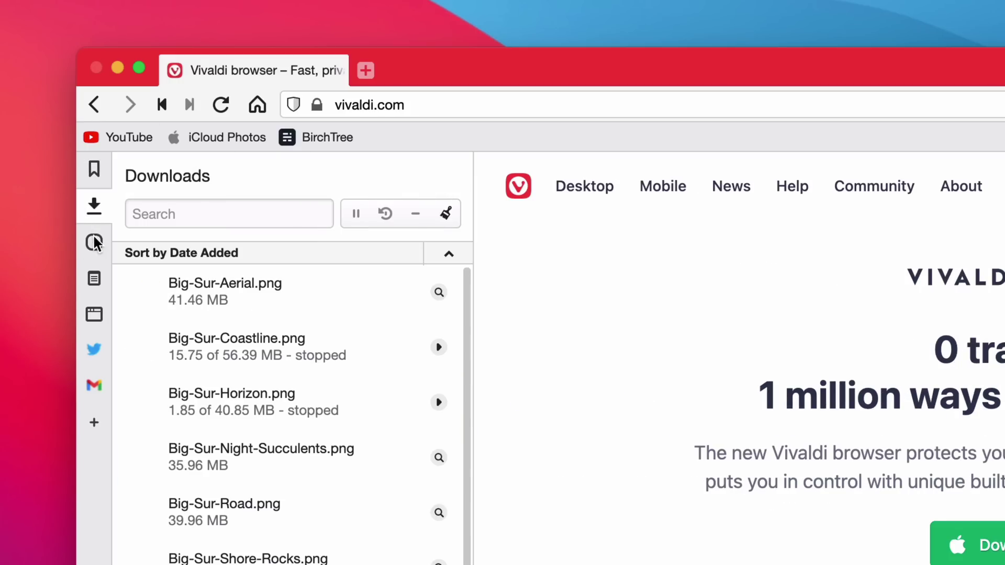
click(95, 241)
click(94, 274)
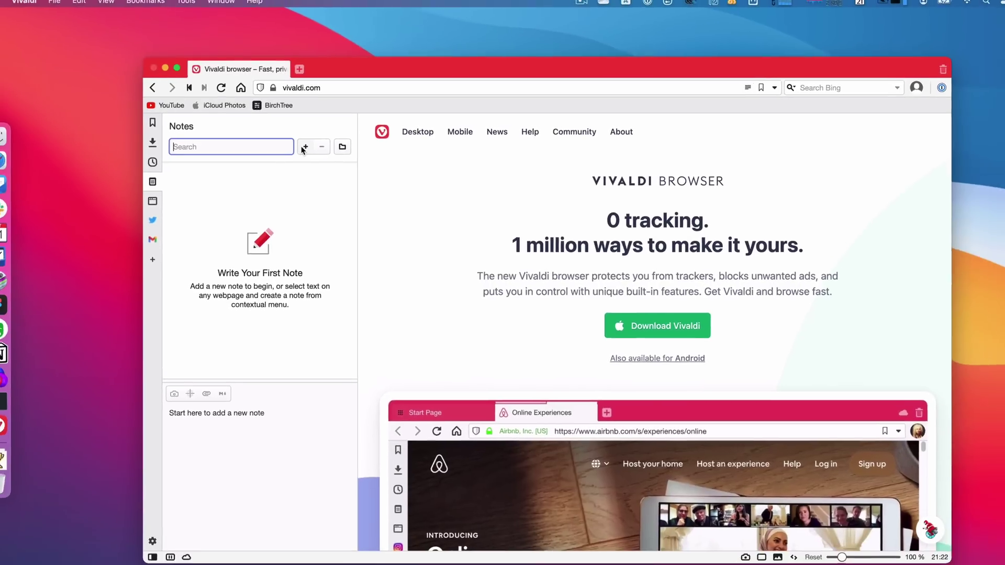
click(303, 147)
text(Hey)
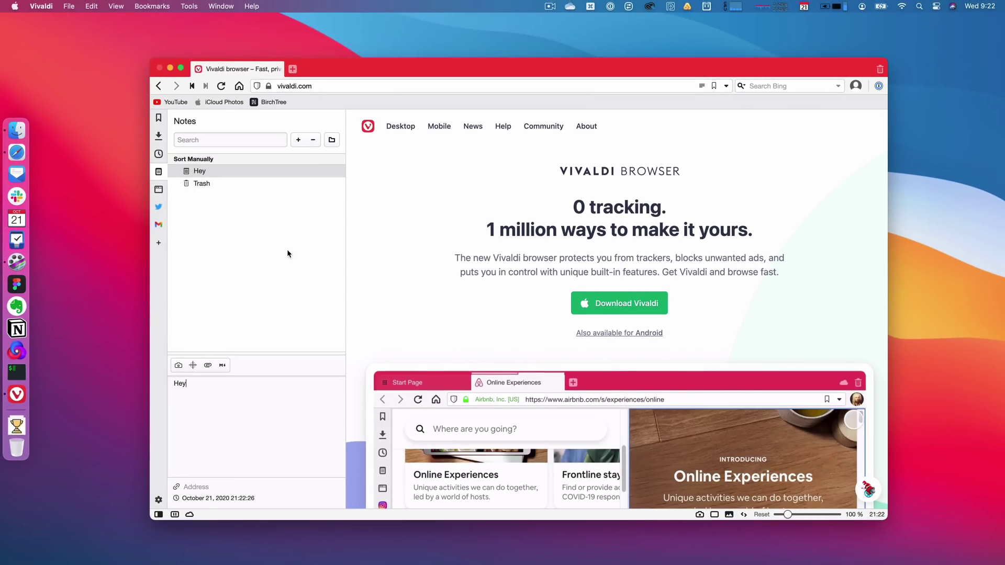
click(287, 250)
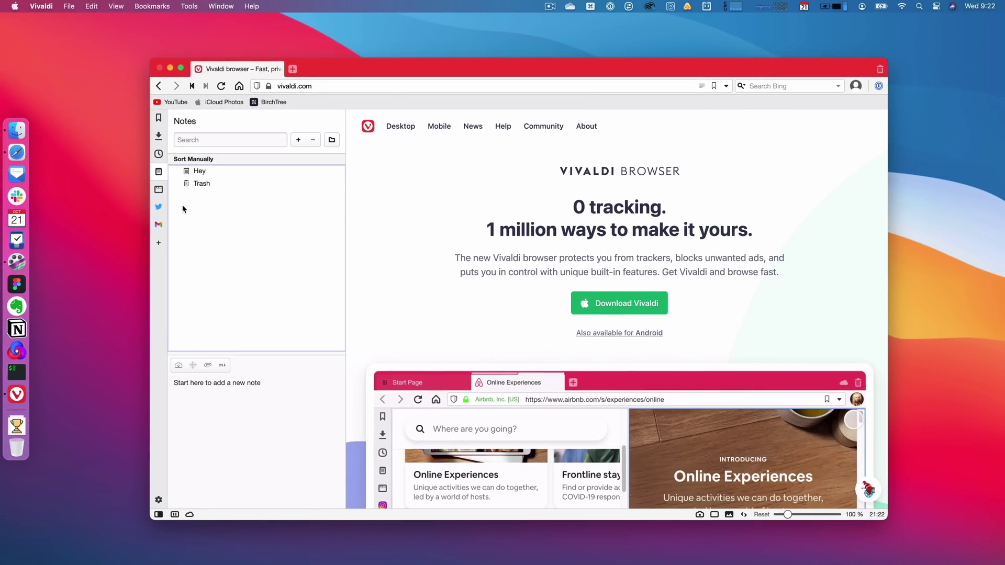
Switch between the Twitter and Gmail web panels, then widen the Twitter panel
click(159, 206)
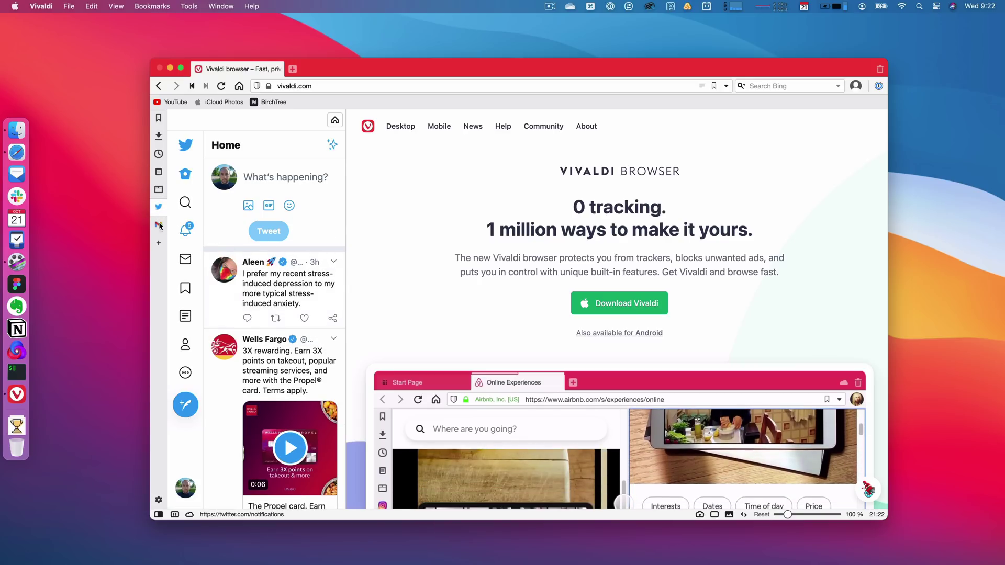
click(159, 225)
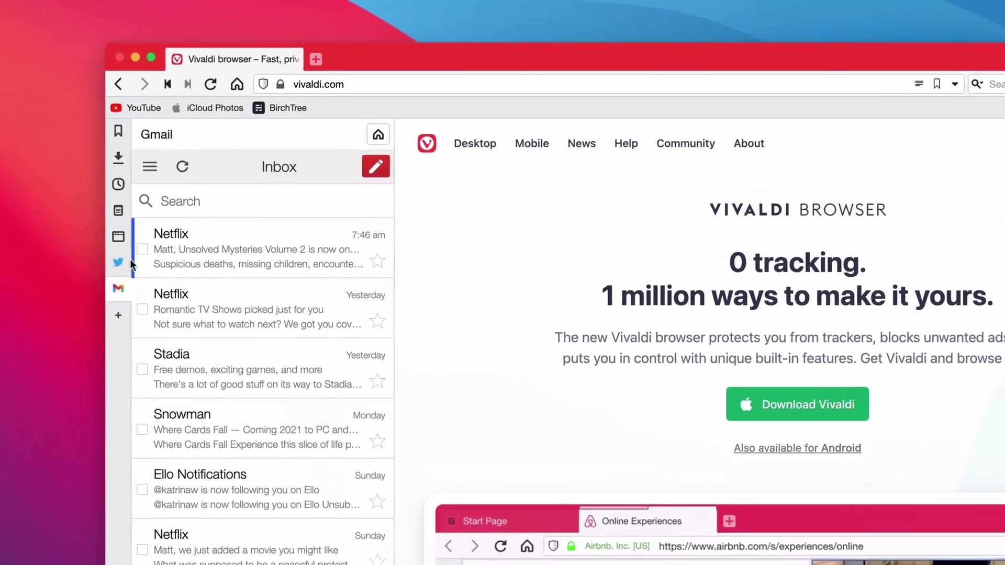
click(118, 262)
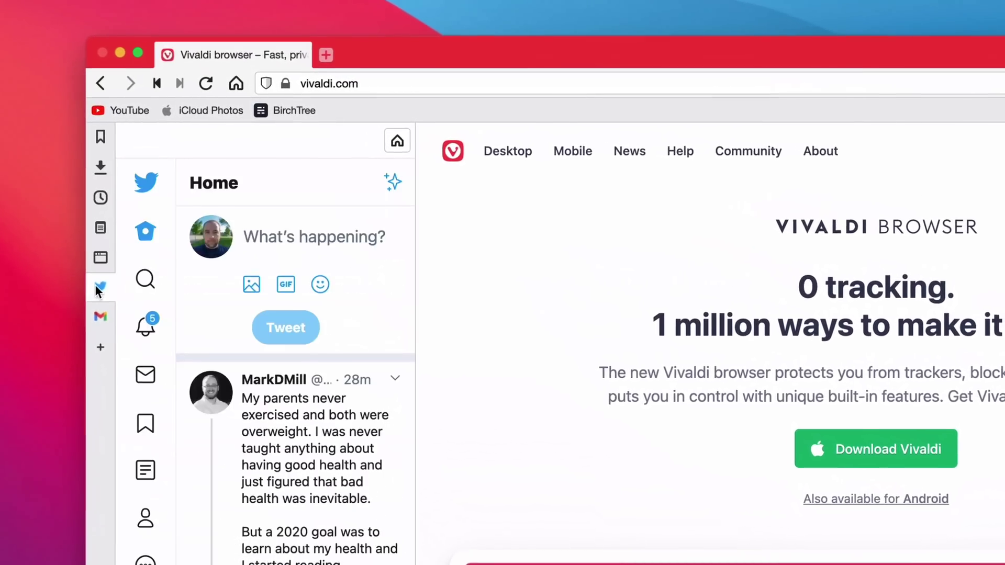
click(93, 289)
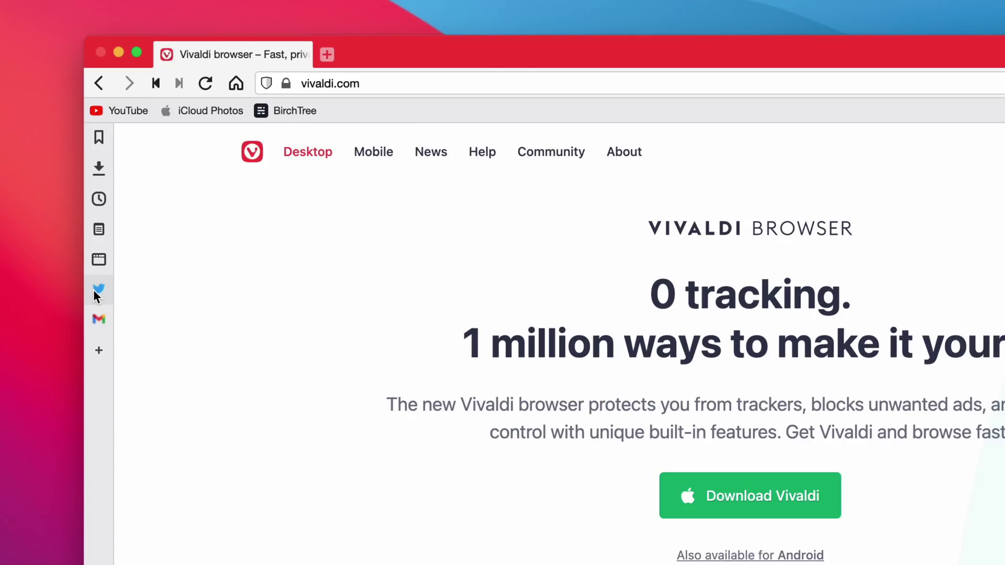
click(99, 319)
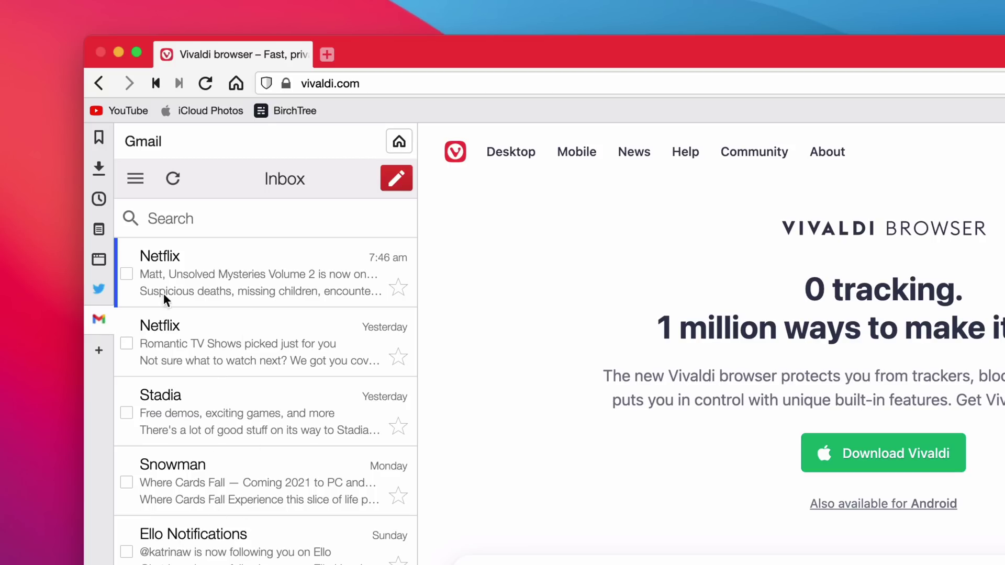
click(103, 291)
drag(418, 298, 511, 298)
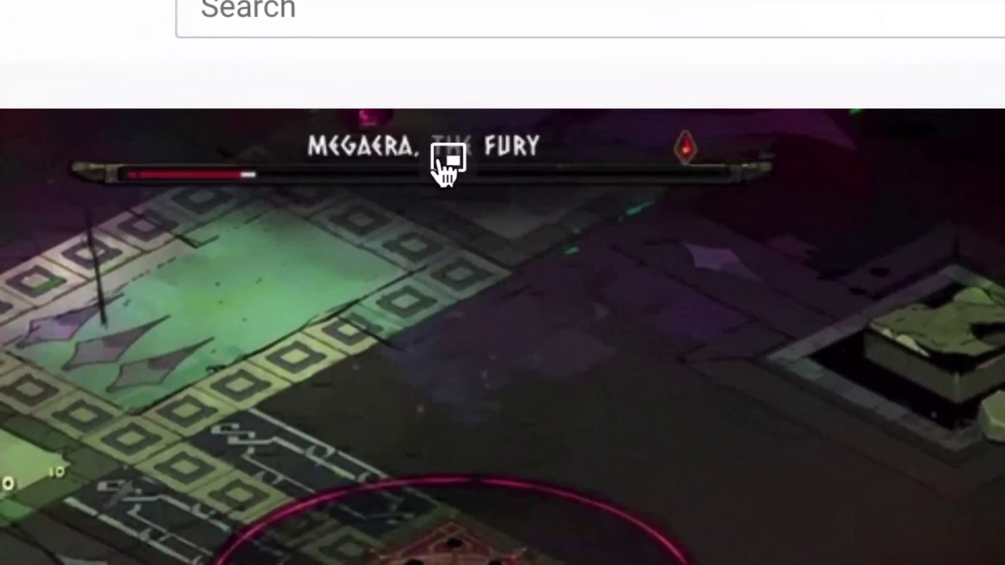
Pop the Hades review video out to picture-in-picture and shrink its window
click(442, 167)
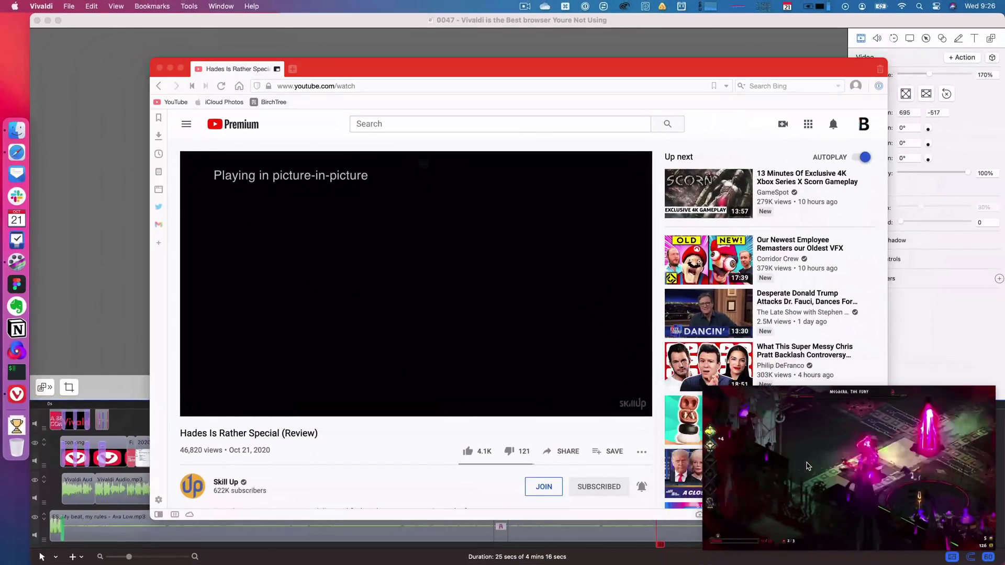
drag(703, 387, 805, 443)
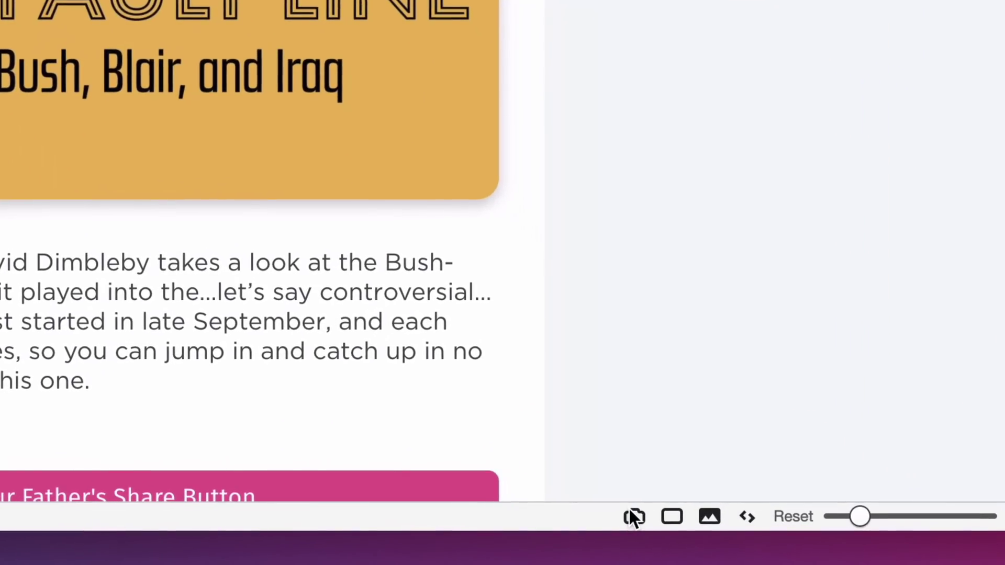
Capture the full Fault Line post as a PNG, preview it in Finder, and reopen the capture options
click(673, 516)
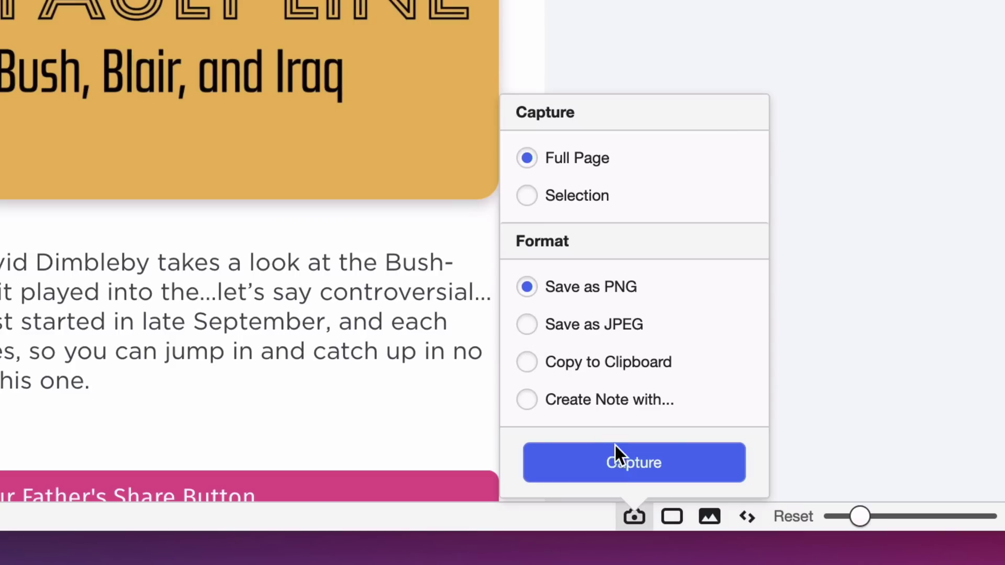
click(623, 461)
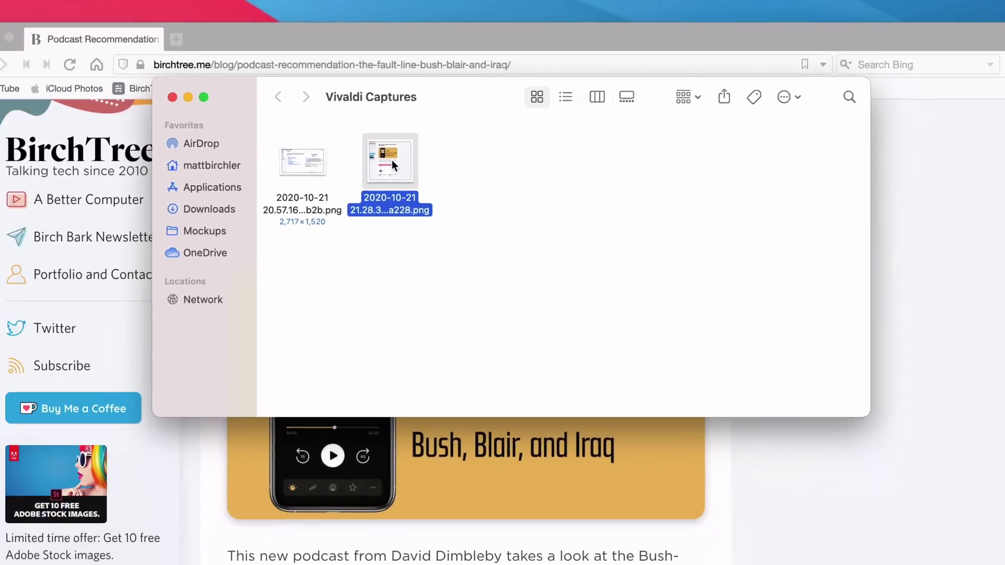
key(space)
key(space)
click(799, 321)
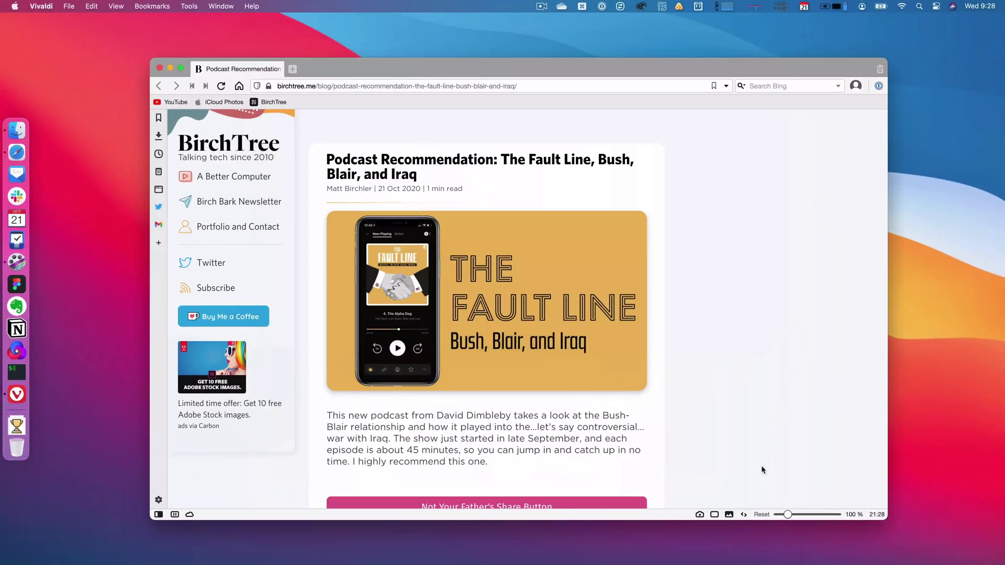
click(700, 515)
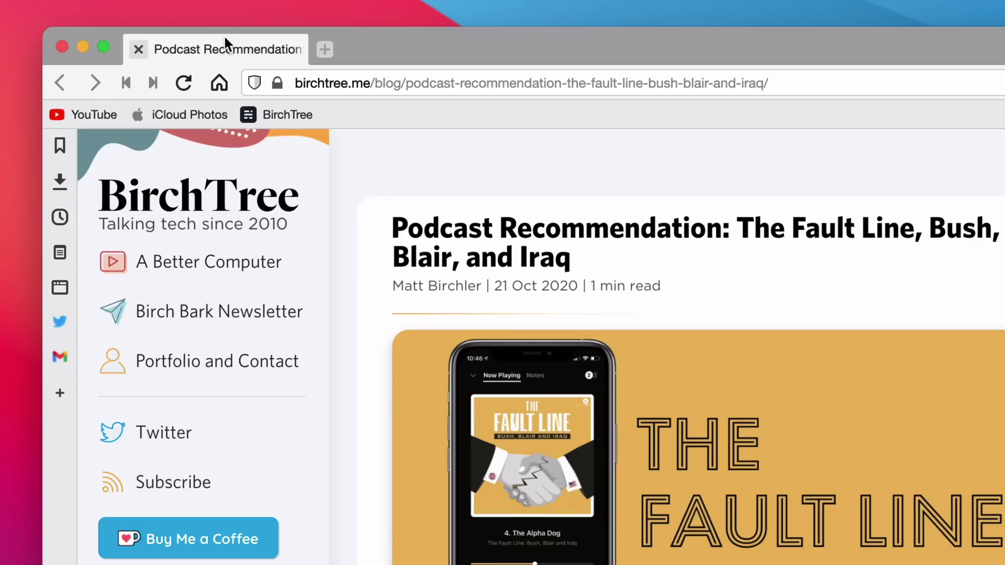
Set the podcast tab to reload periodically
right_click(224, 48)
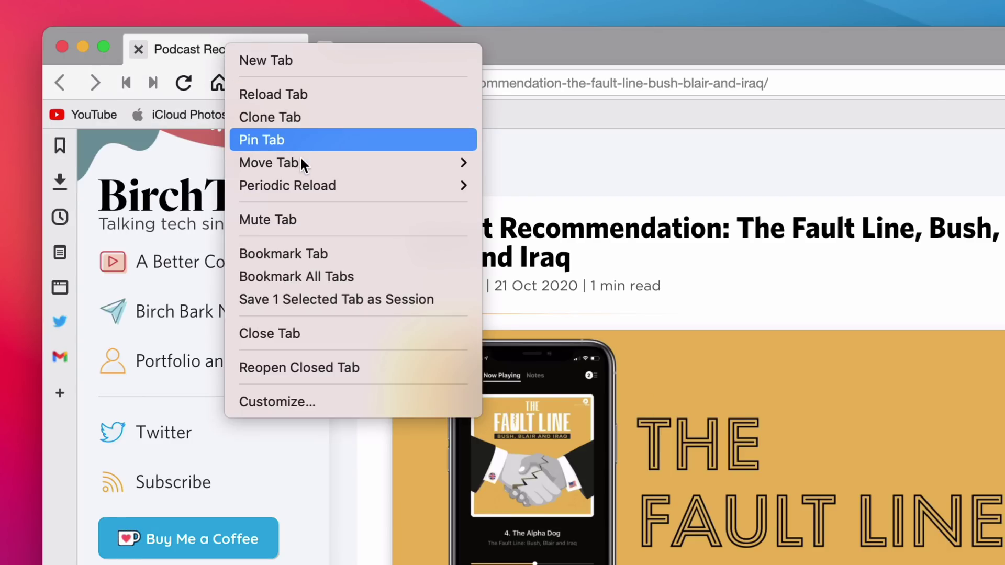
mouse_move(318, 183)
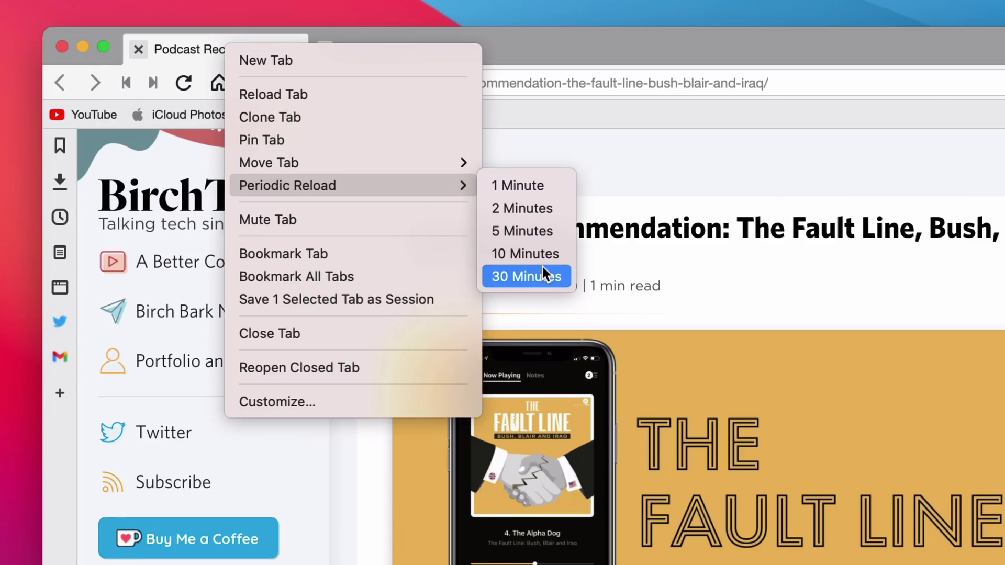
click(521, 185)
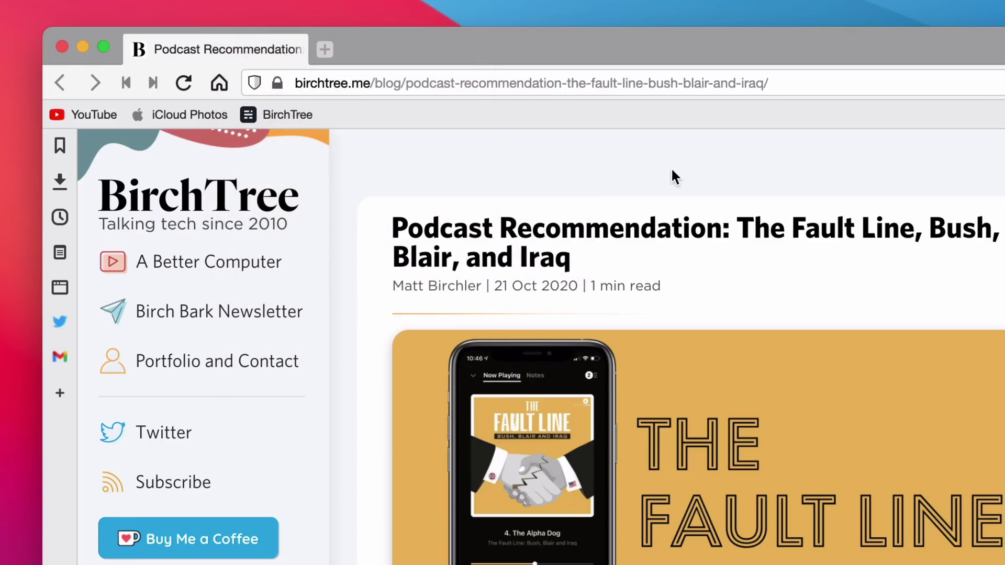
Open new tabs loading the BirchTree admin, plus three more in the background
click(323, 48)
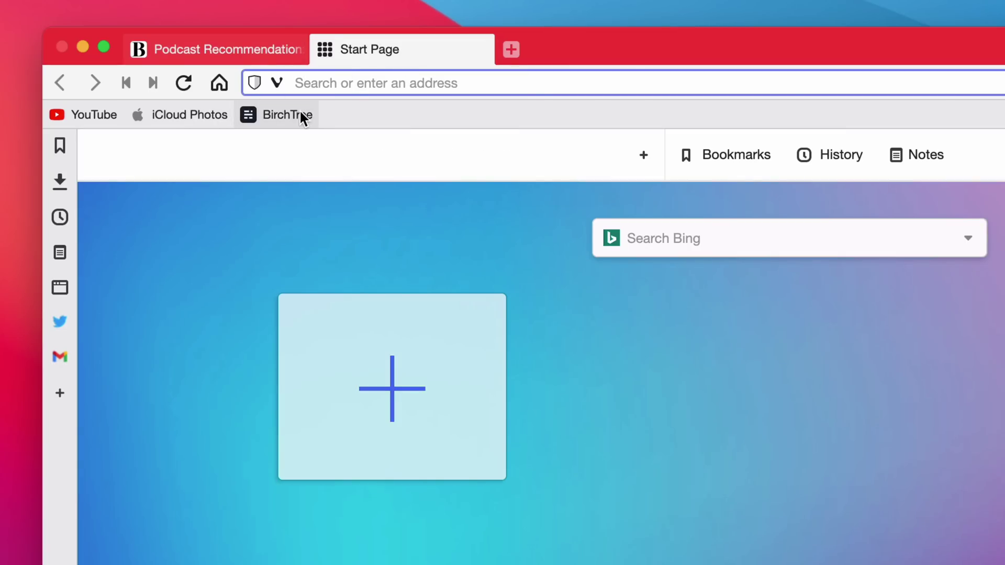
click(299, 112)
key(super+t)
middle_click(290, 115)
middle_click(290, 116)
middle_click(290, 116)
From the podcast tab, hibernate all the background tabs
key(ctrl+Tab)
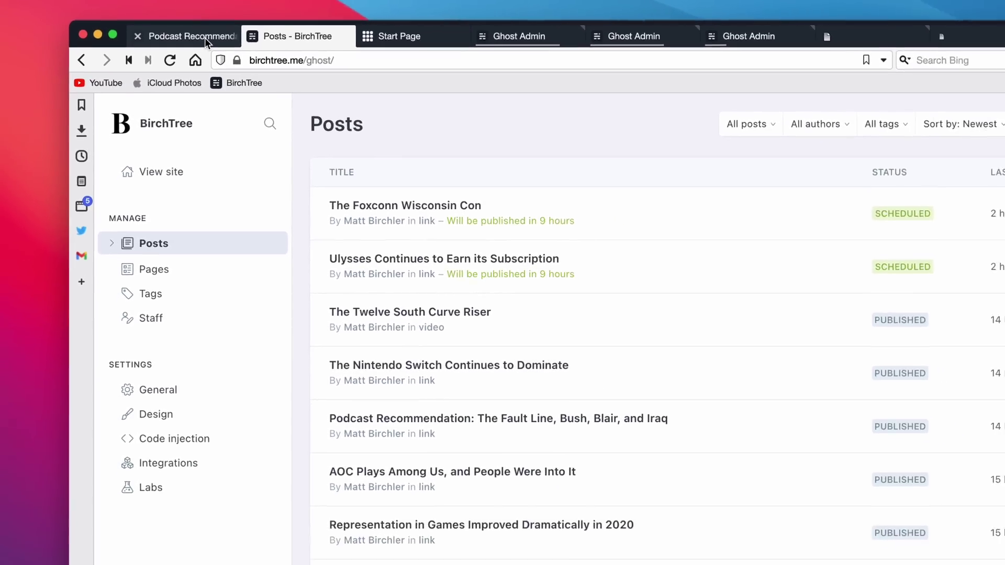
click(204, 37)
right_click(206, 36)
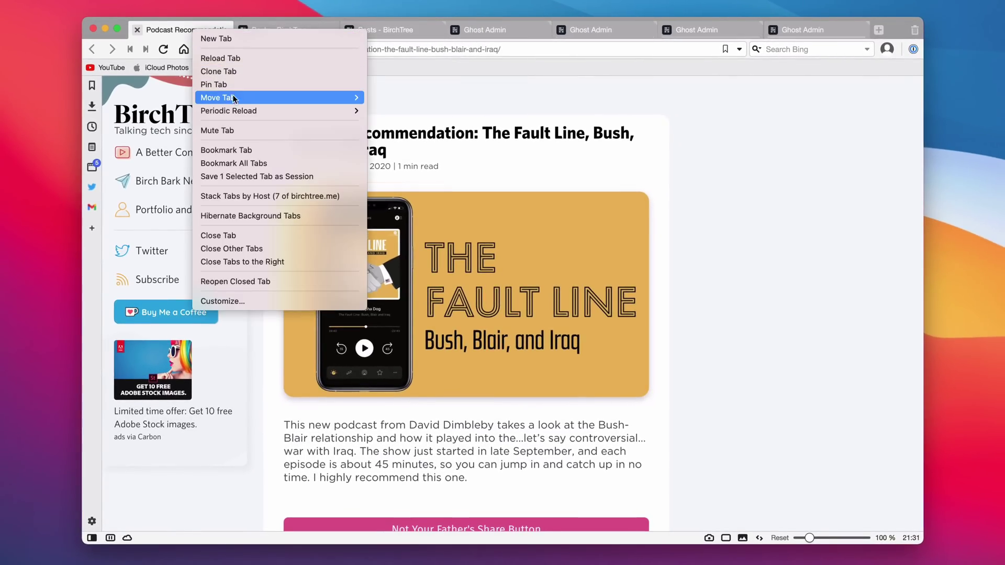
click(295, 216)
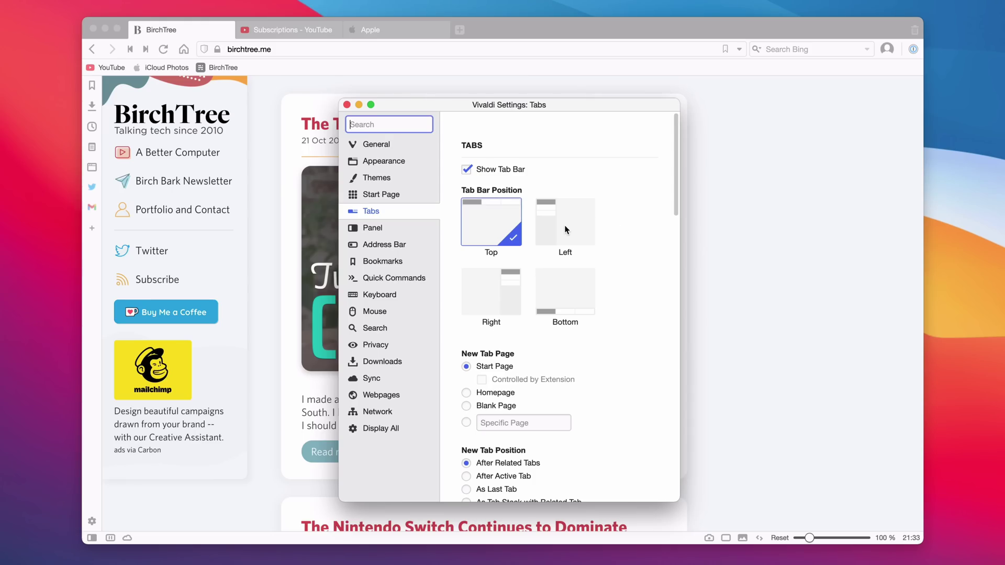
Try the Left, Bottom and Right tab bar positions in Tabs settings
click(566, 229)
click(563, 292)
click(475, 298)
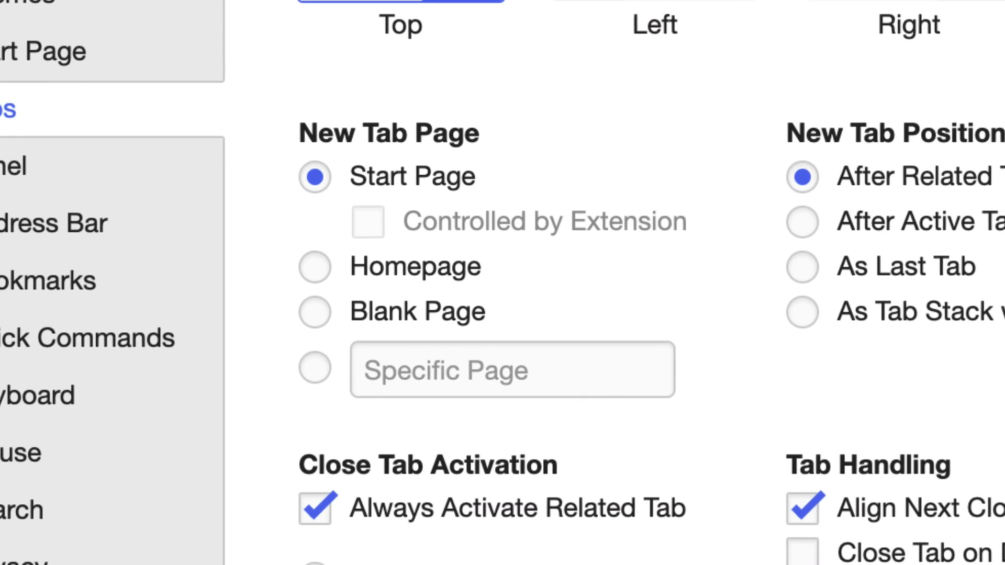